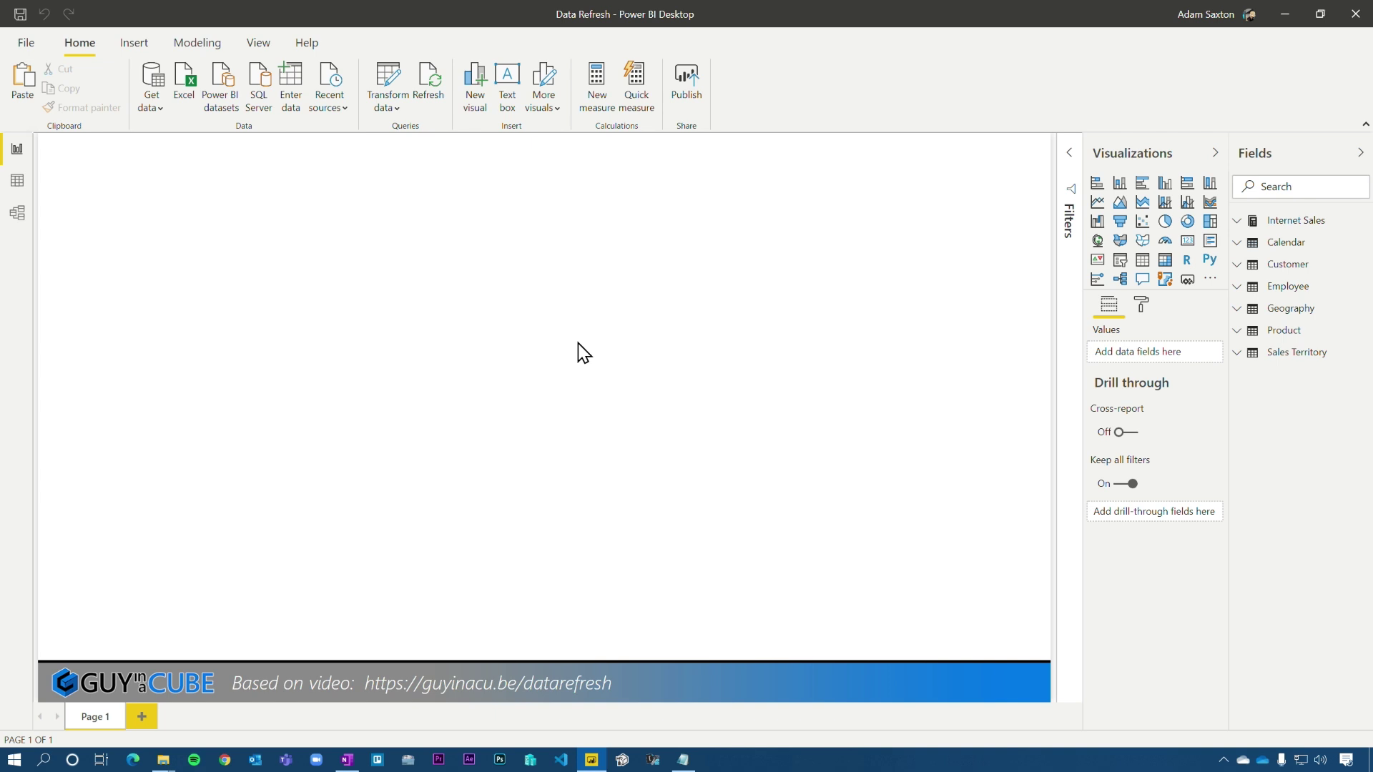
# In the query editor, create a blank query with the formula =DateTime.LocalNow().
pyautogui.click(389, 83)
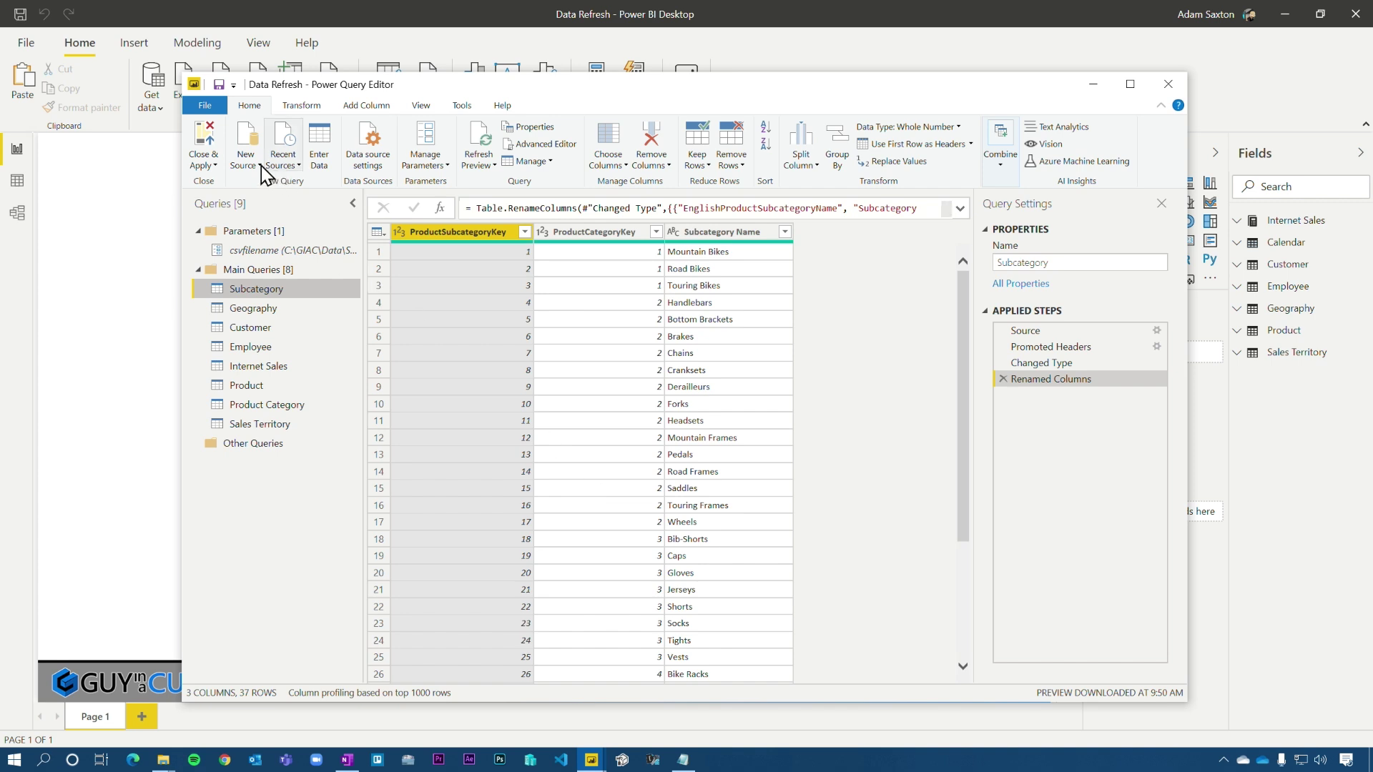
pyautogui.click(246, 159)
pyautogui.click(279, 421)
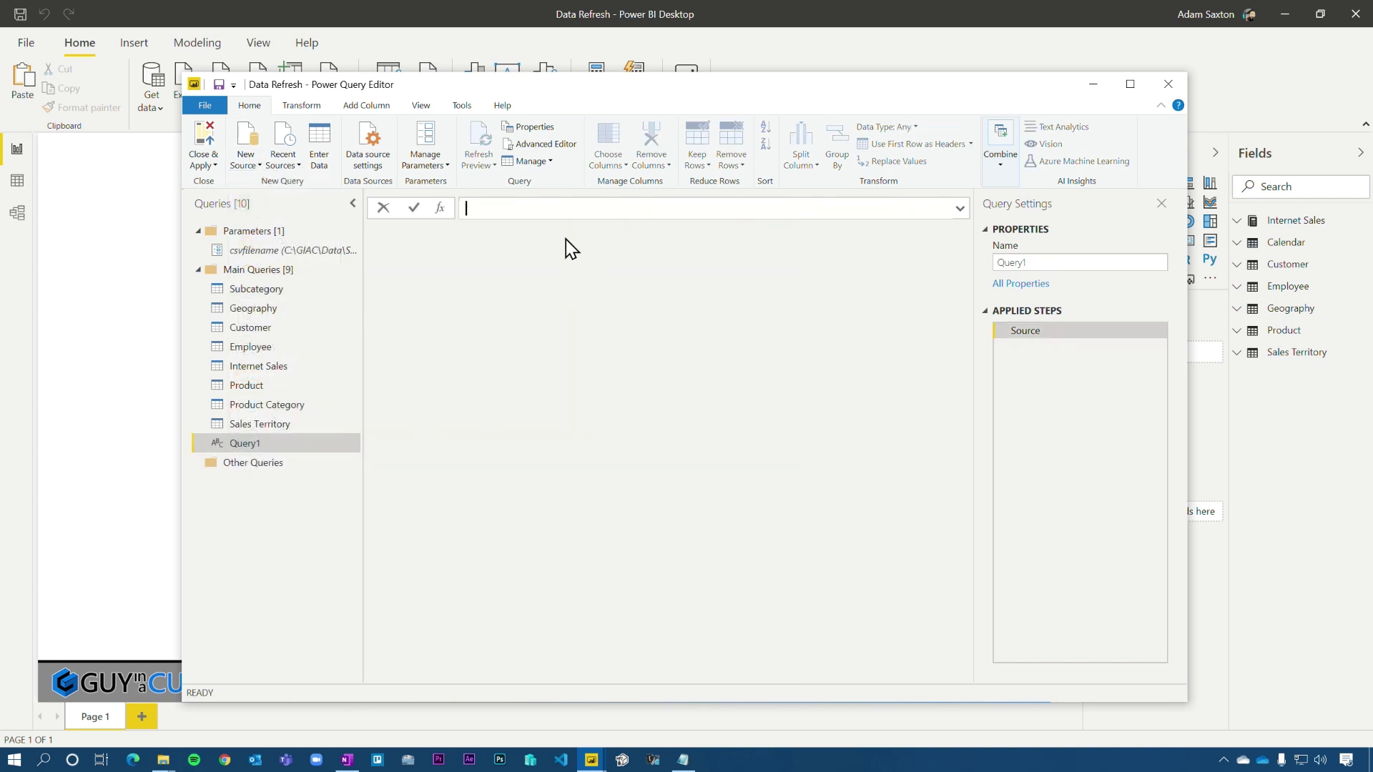
pyautogui.write('=DateTime.LocalNow()')
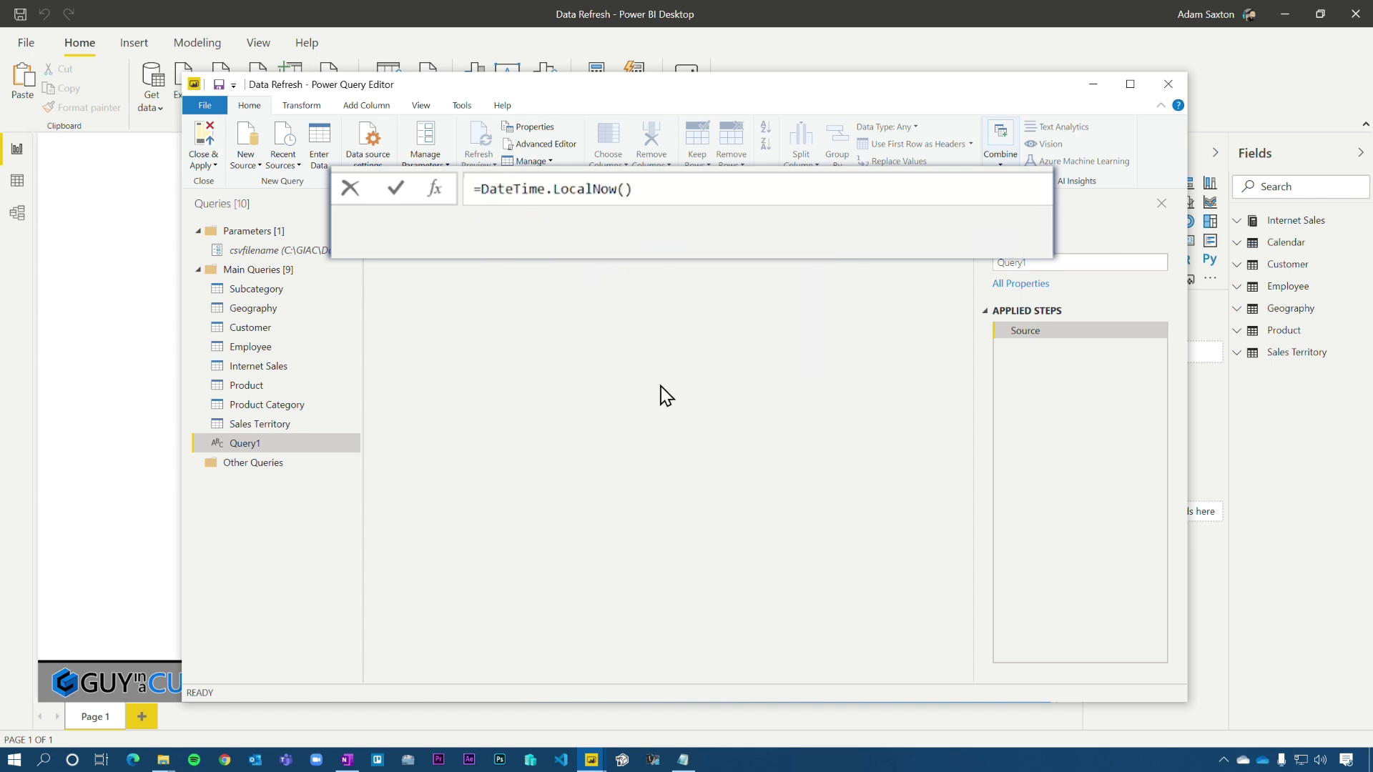
pyautogui.click(398, 188)
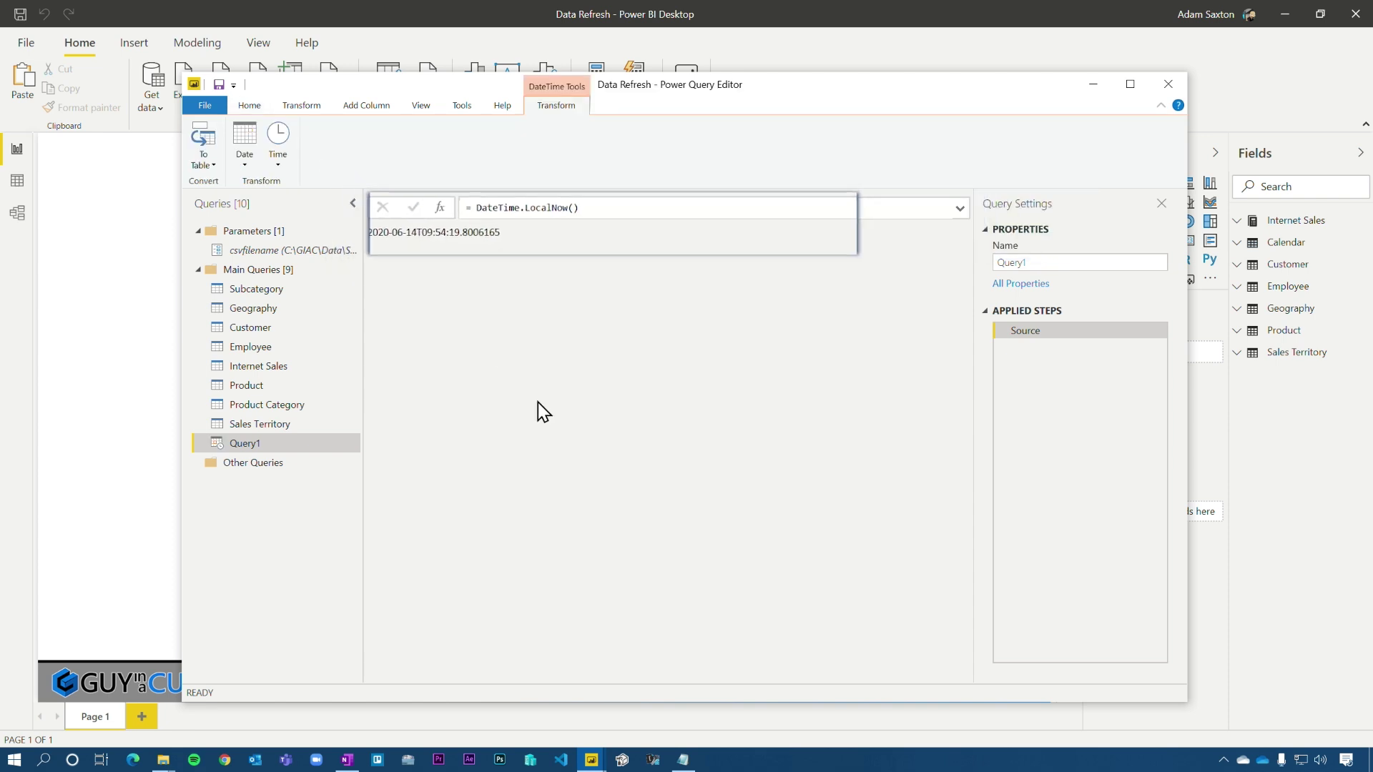
# Rename the new query to 'Data Refresh'.
pyautogui.click(1140, 262)
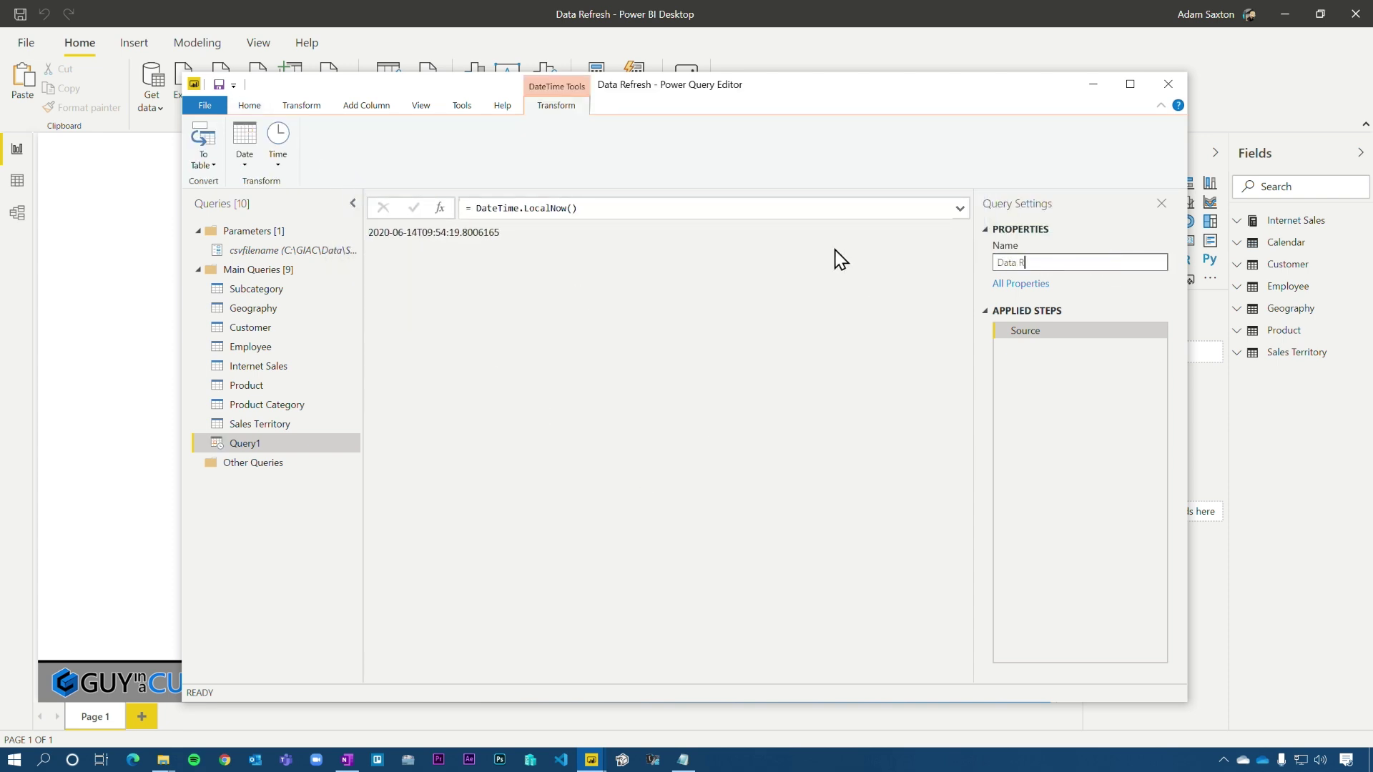
pyautogui.write('Data Refresh')
pyautogui.press('Return')
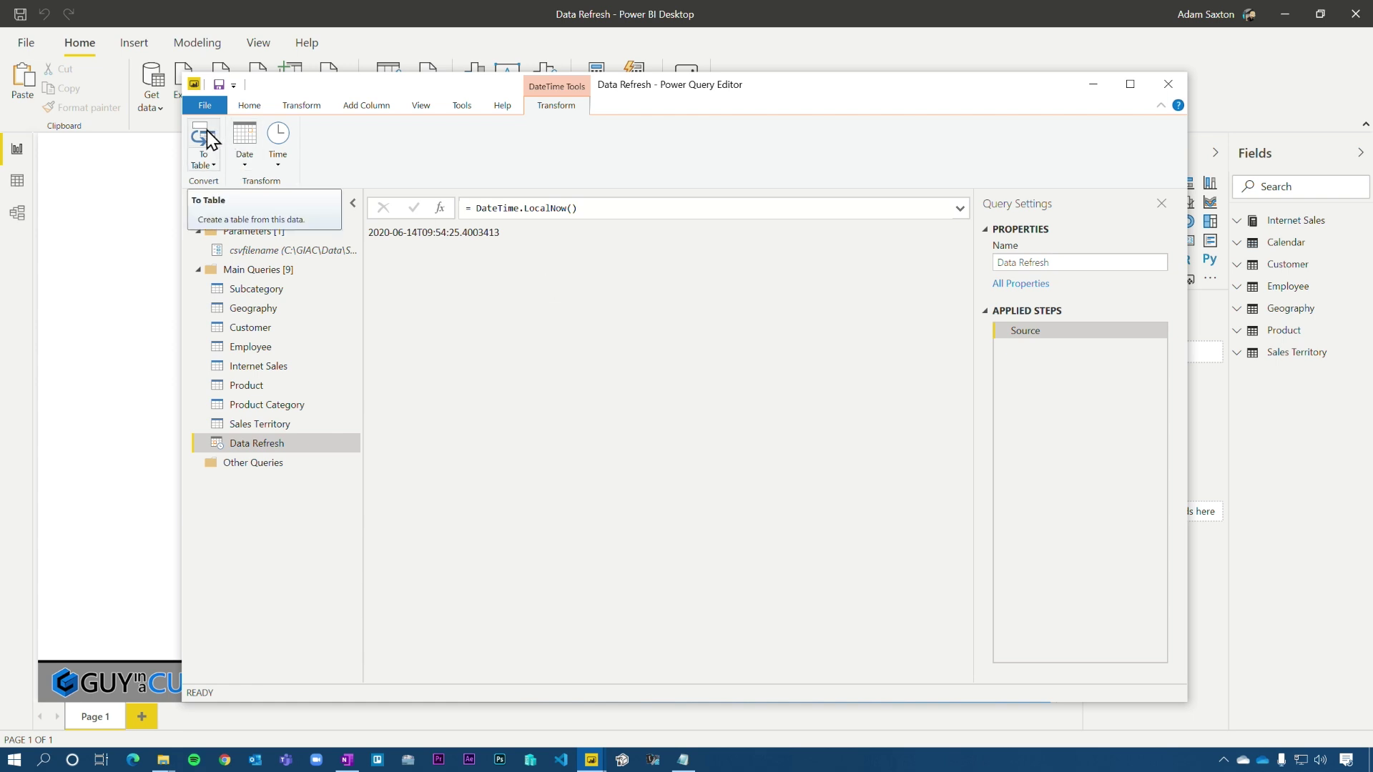
# Convert the value to a table and rename Column1 to DateTime.
pyautogui.click(206, 139)
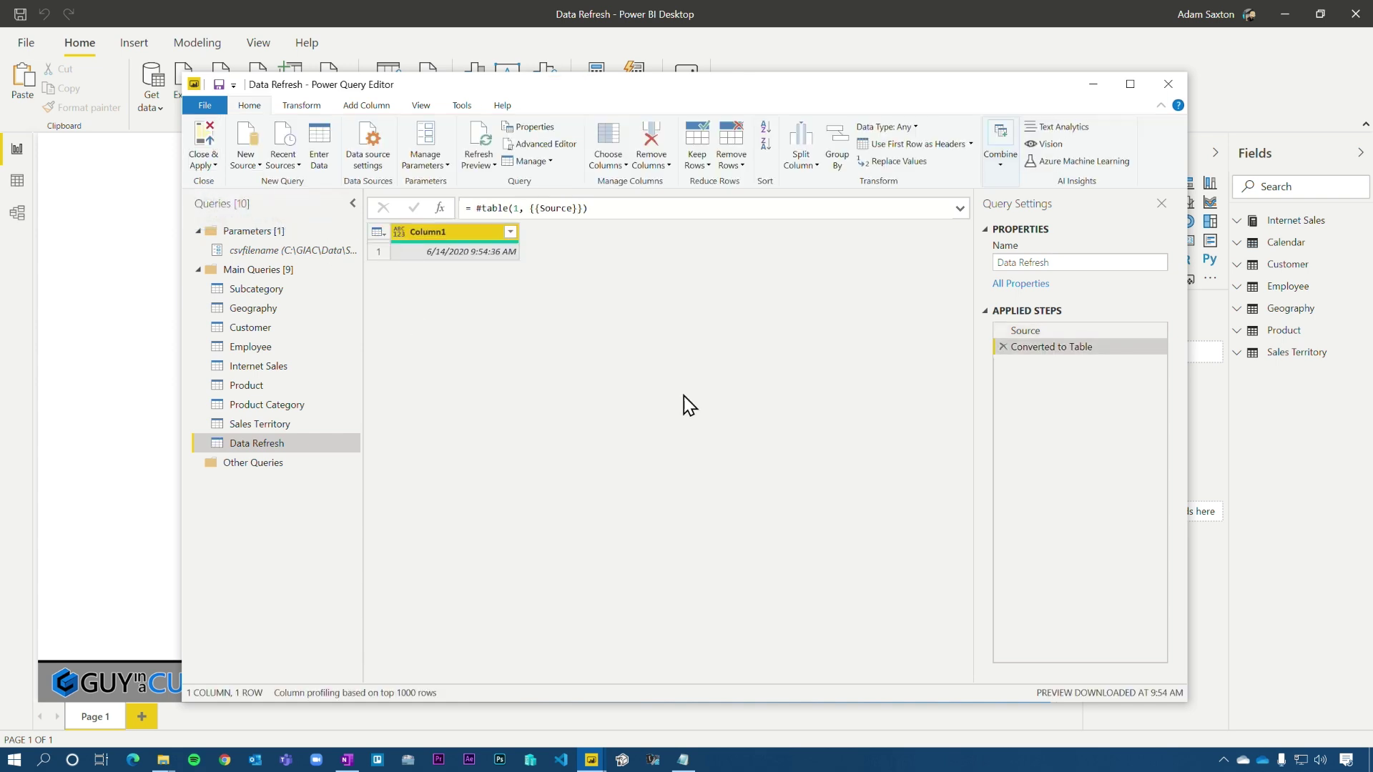
pyautogui.rightClick(446, 237)
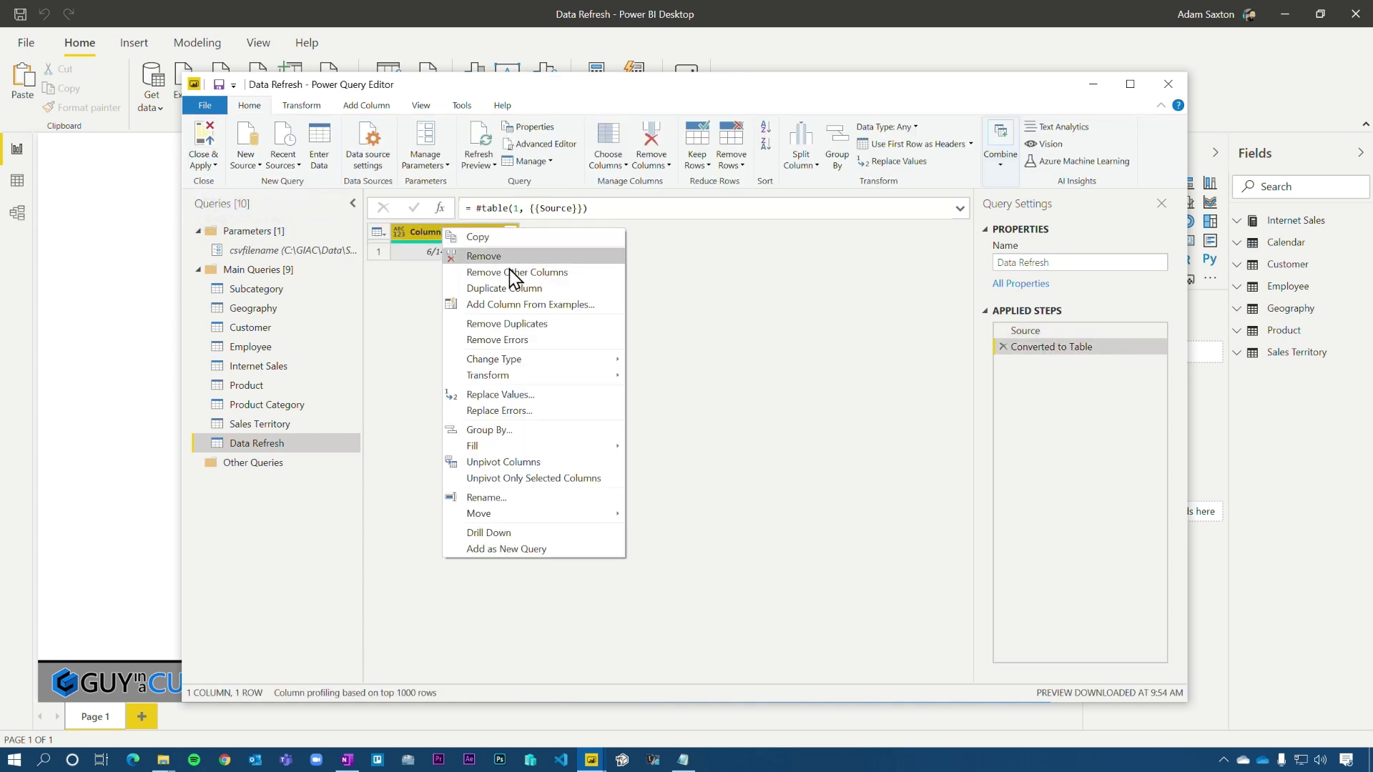
pyautogui.click(506, 521)
pyautogui.write('DateTime')
pyautogui.press('Return')
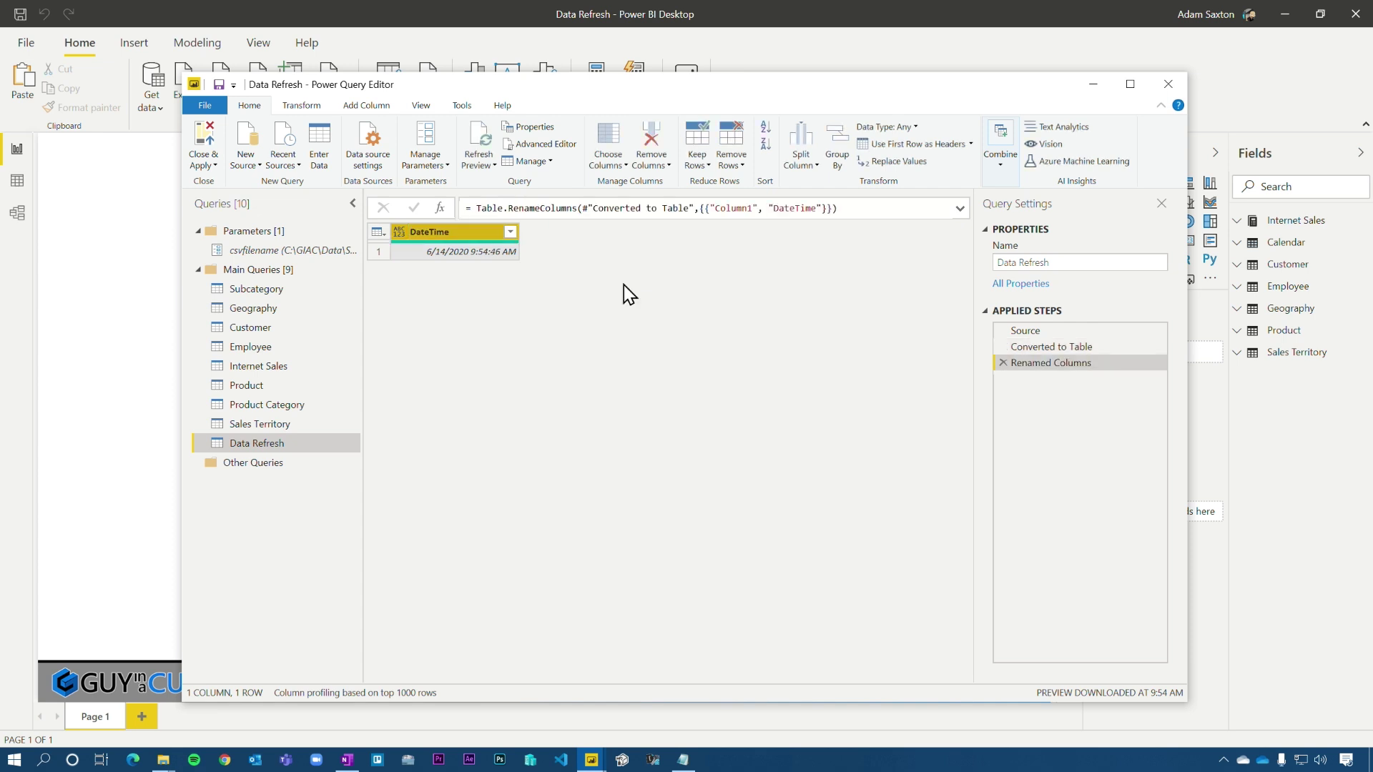
# Duplicate the DateTime column and name the copy Date.
pyautogui.rightClick(488, 234)
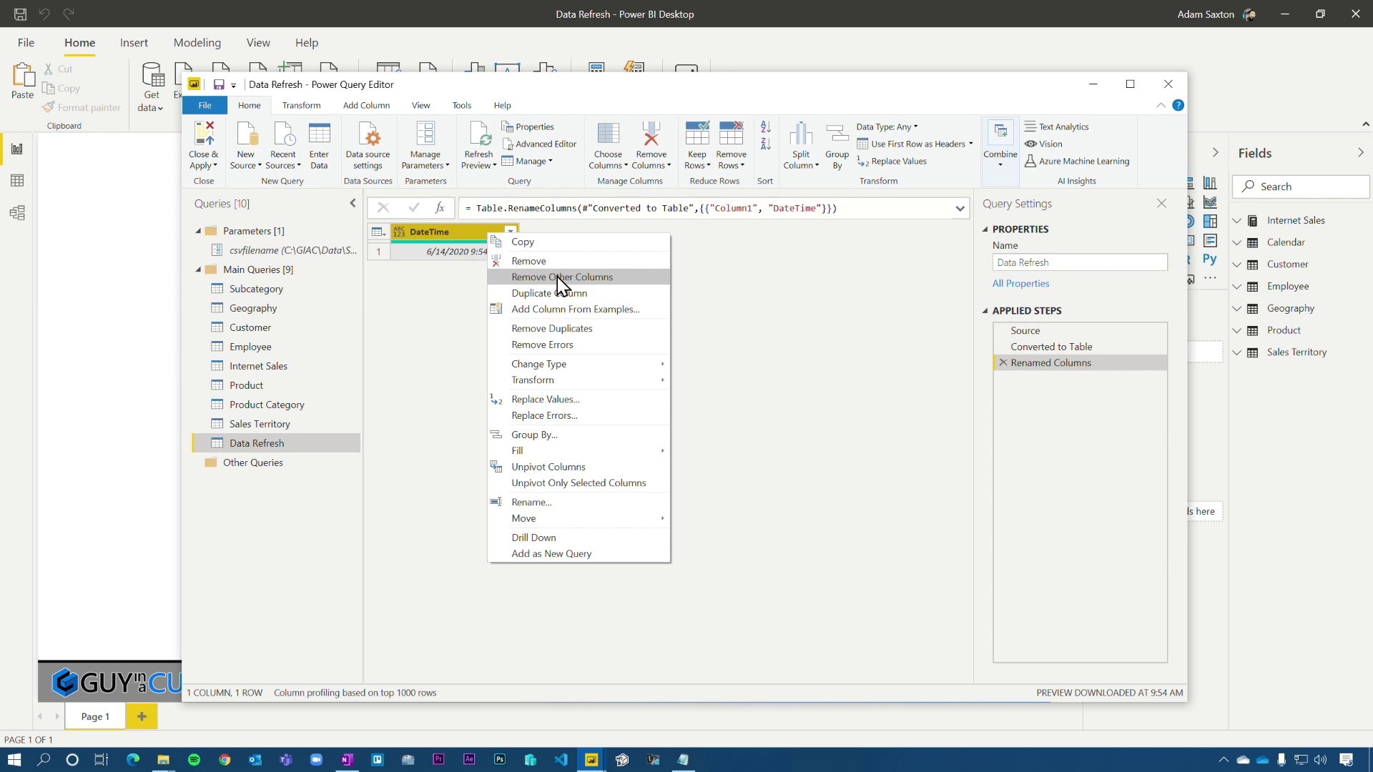
pyautogui.click(550, 294)
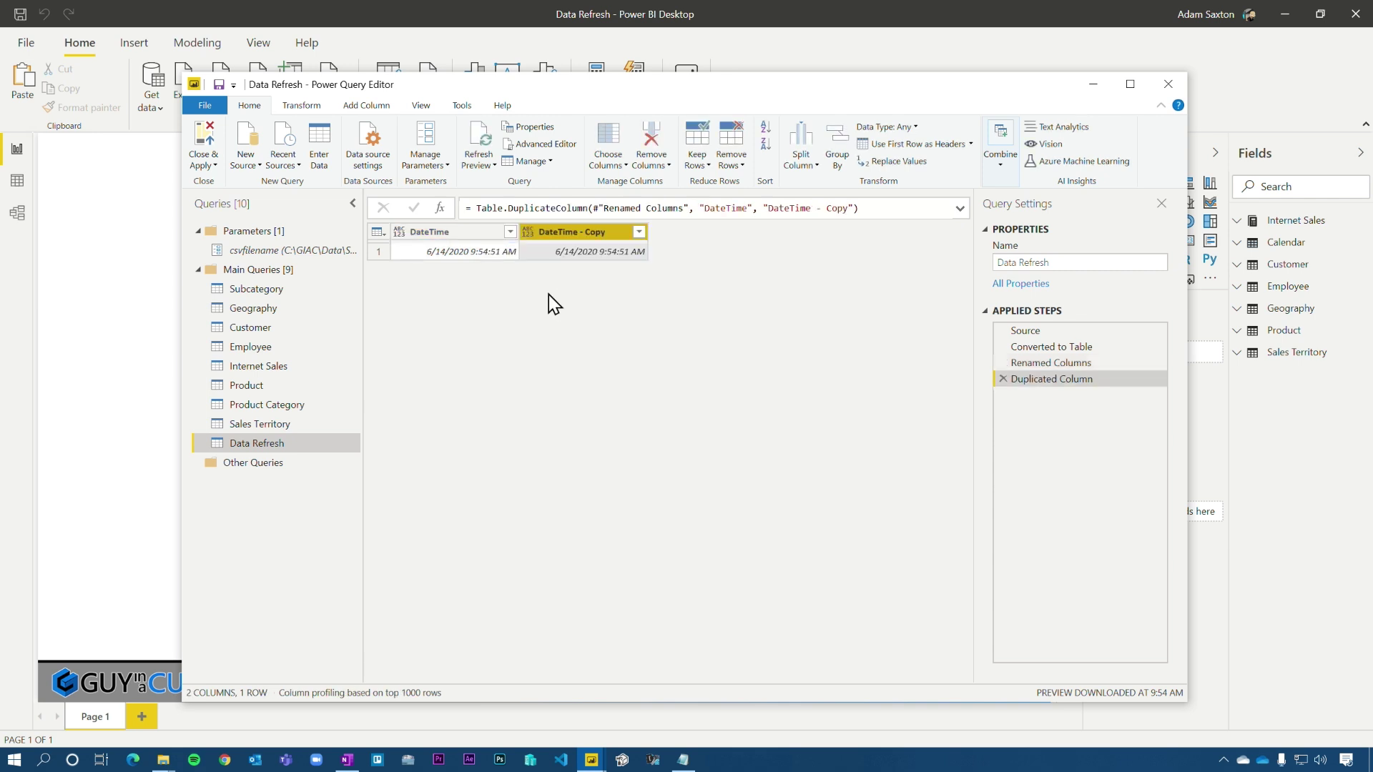
pyautogui.doubleClick(600, 233)
pyautogui.write('Datre')
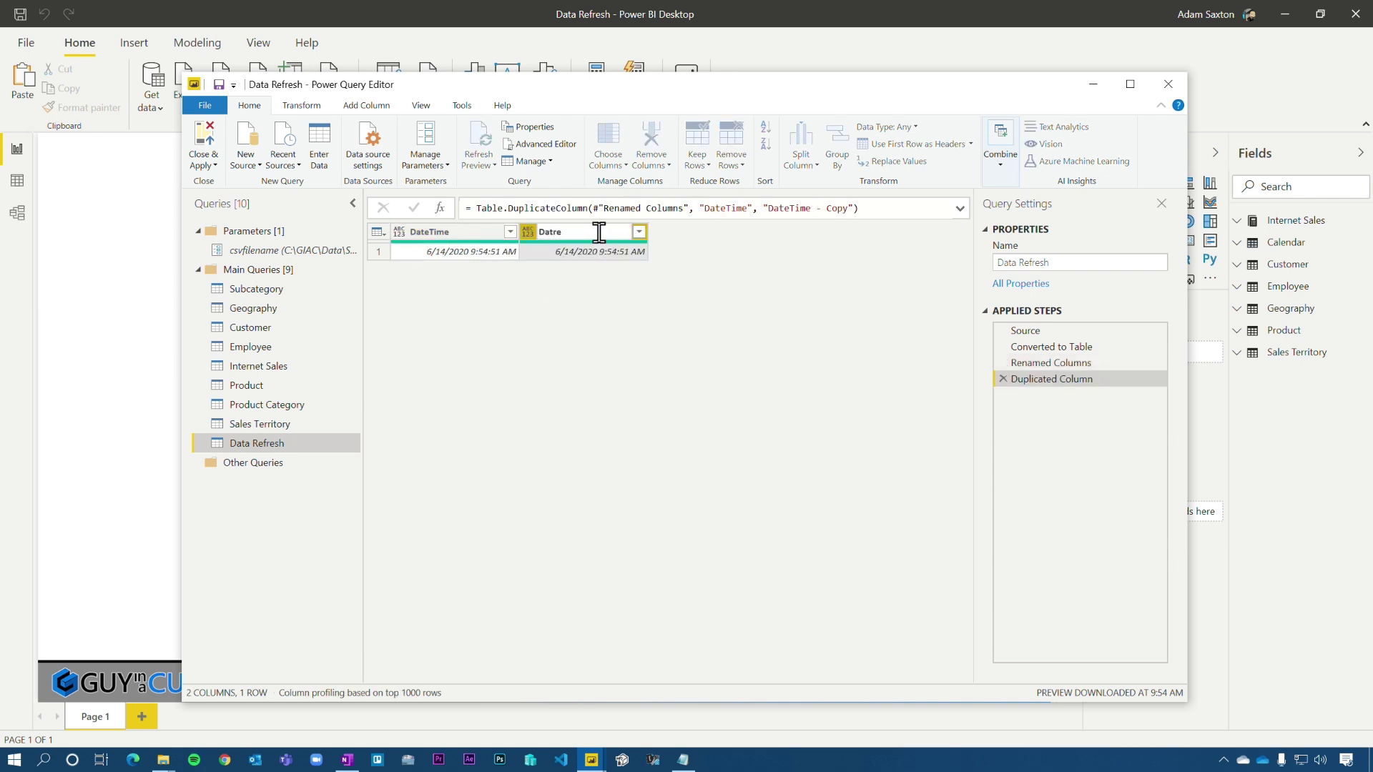
pyautogui.press('BackSpace')
pyautogui.press('BackSpace')
pyautogui.write('e')
pyautogui.press('Return')
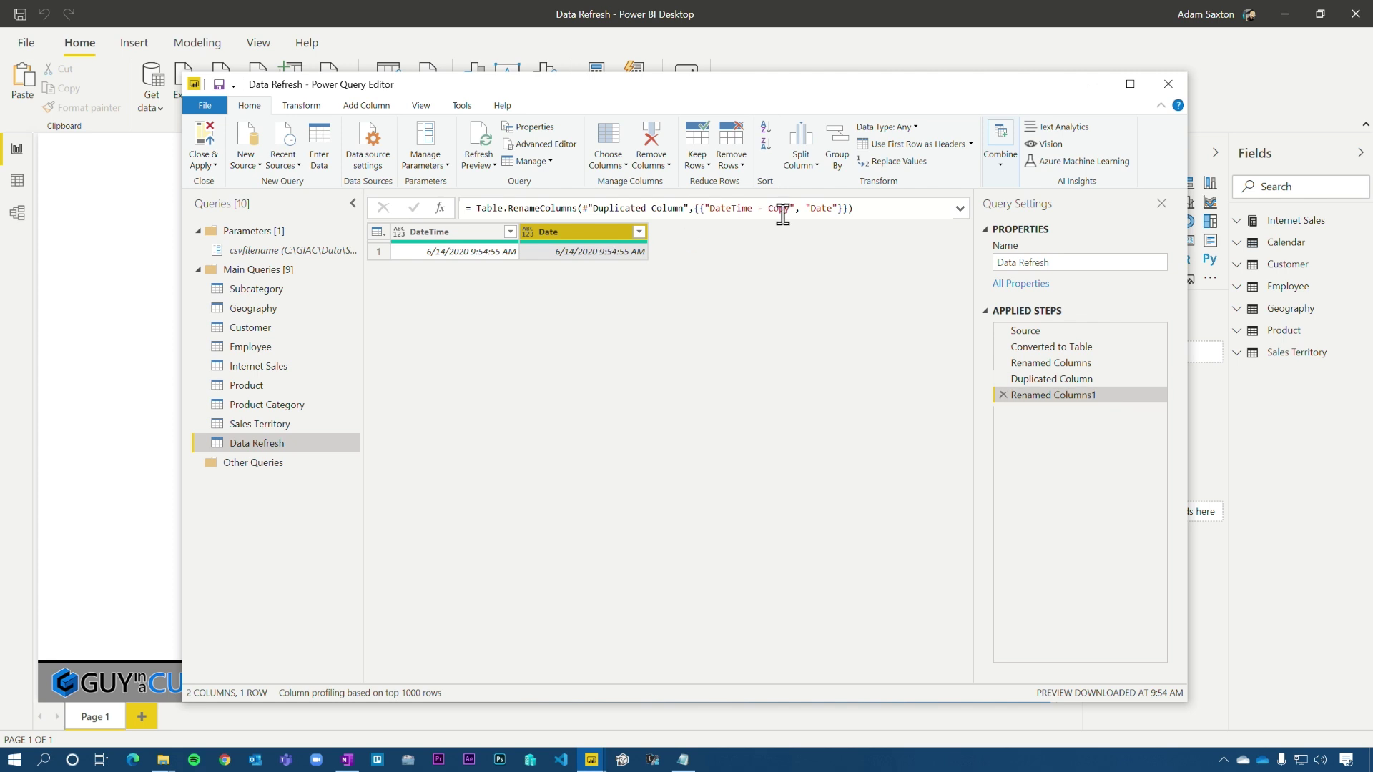
# Reduce the Date column to Date Only, then duplicate DateTime again.
pyautogui.click(302, 106)
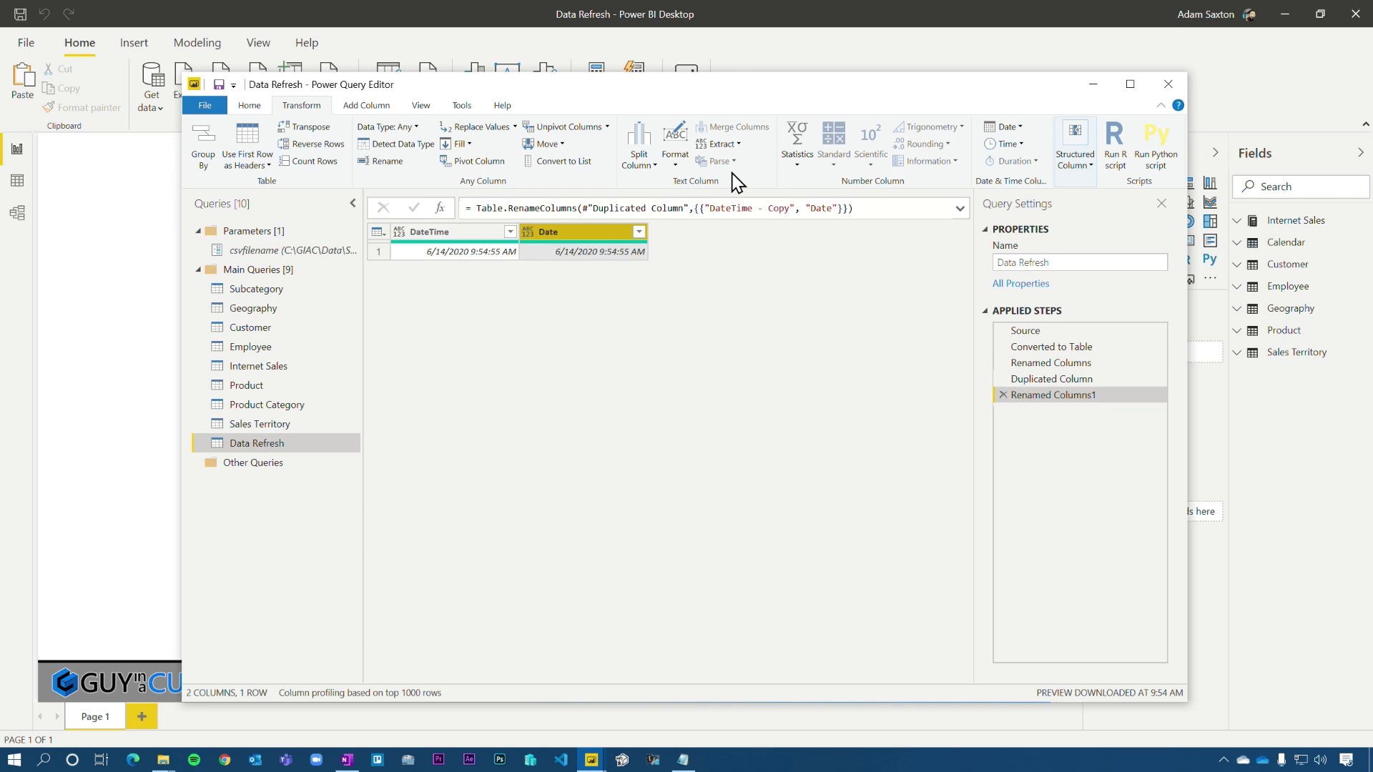
pyautogui.click(1006, 127)
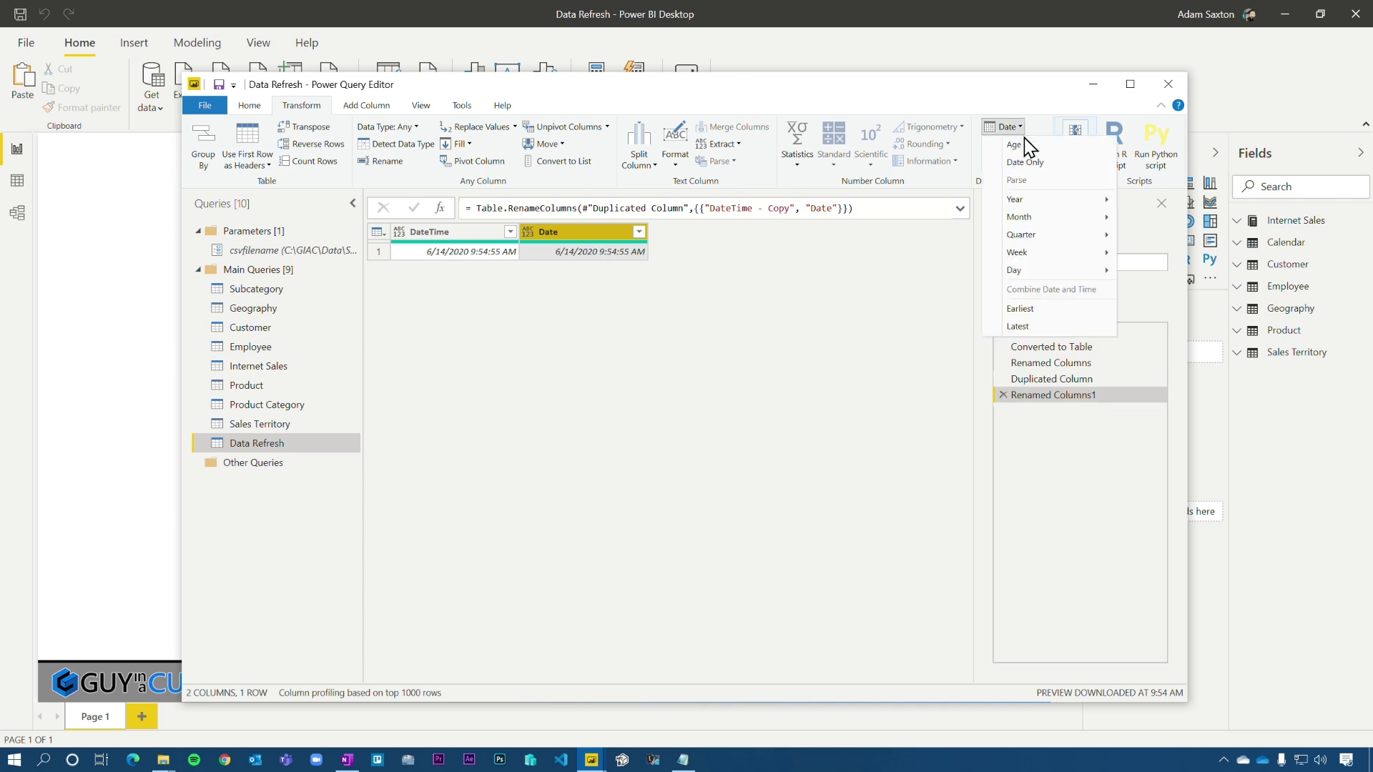
pyautogui.click(1057, 166)
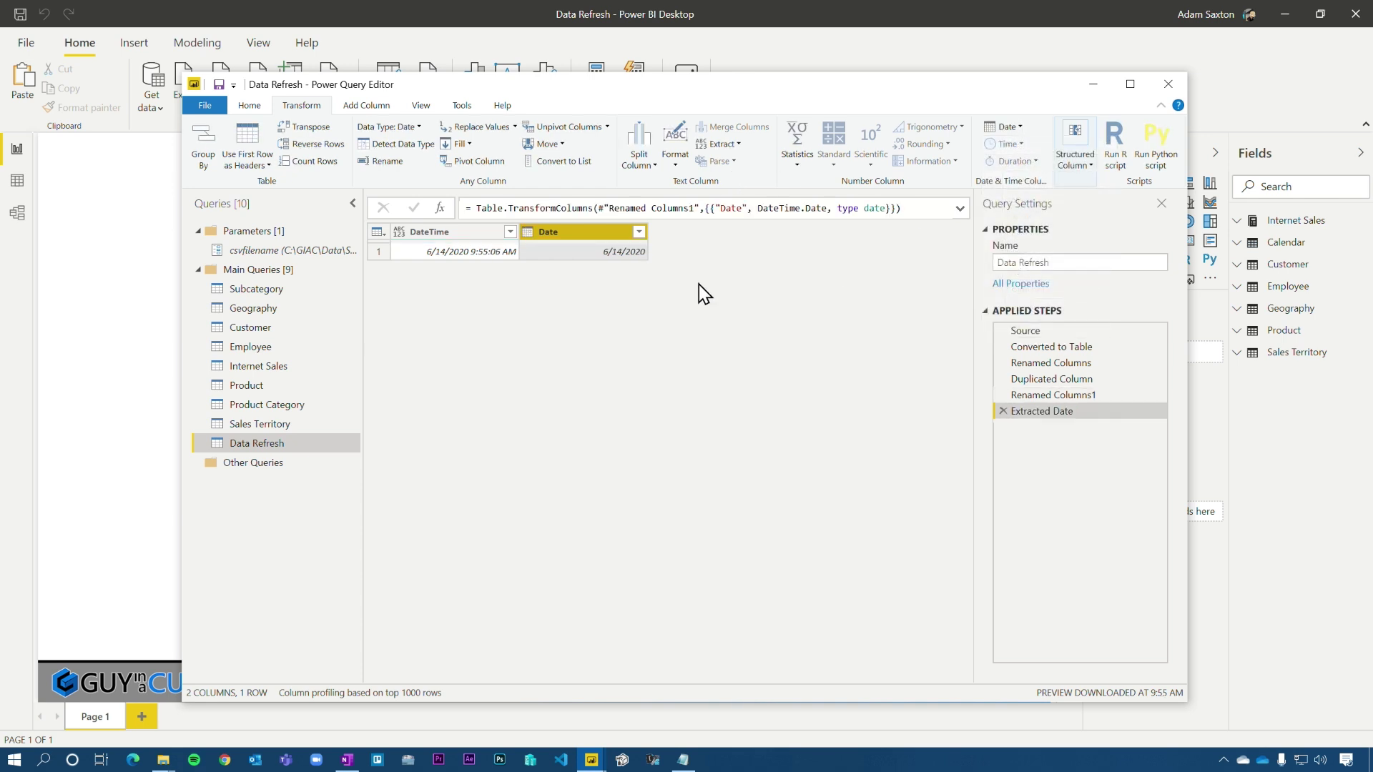
pyautogui.rightClick(435, 236)
pyautogui.click(515, 292)
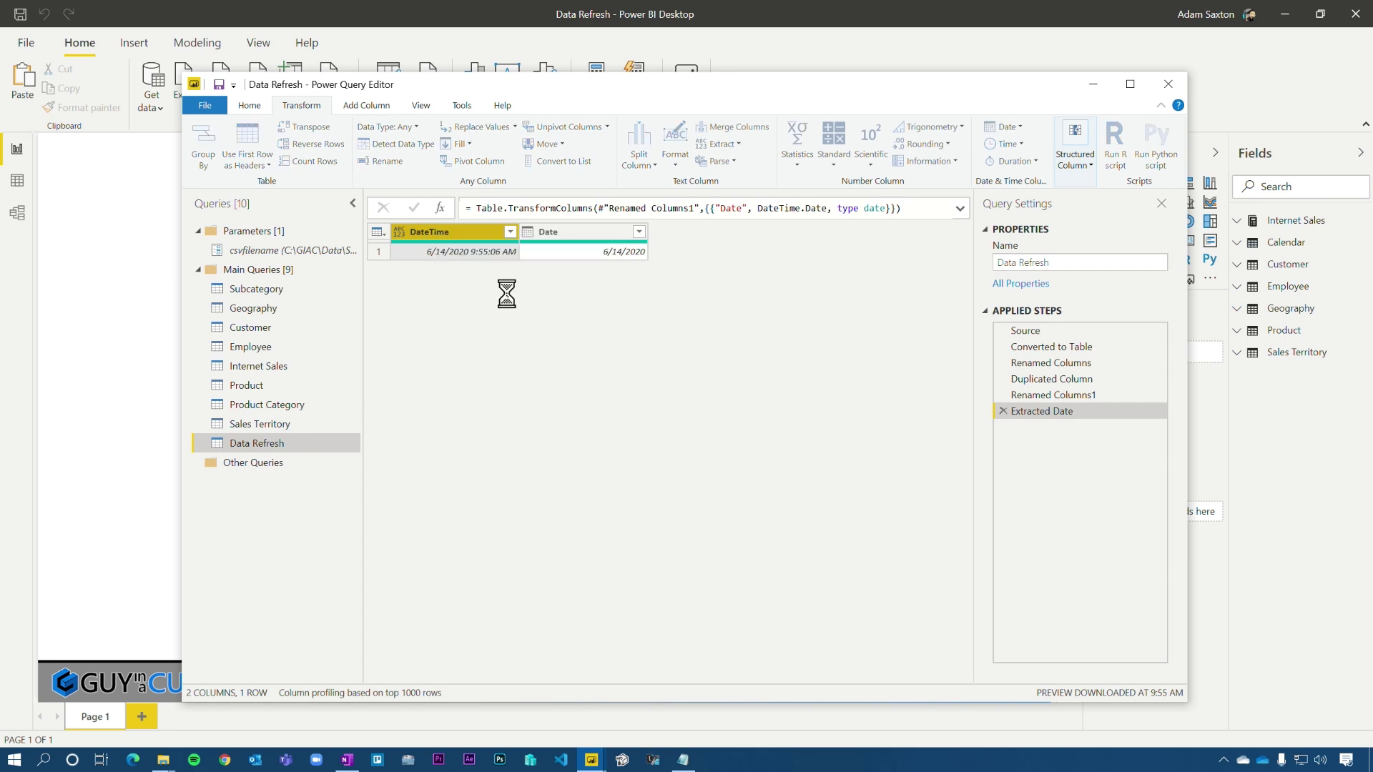
# Rename the second DateTime copy to Time and reduce it to Time Only (9:55:19 AM).
pyautogui.doubleClick(725, 233)
pyautogui.write('Time')
pyautogui.press('Return')
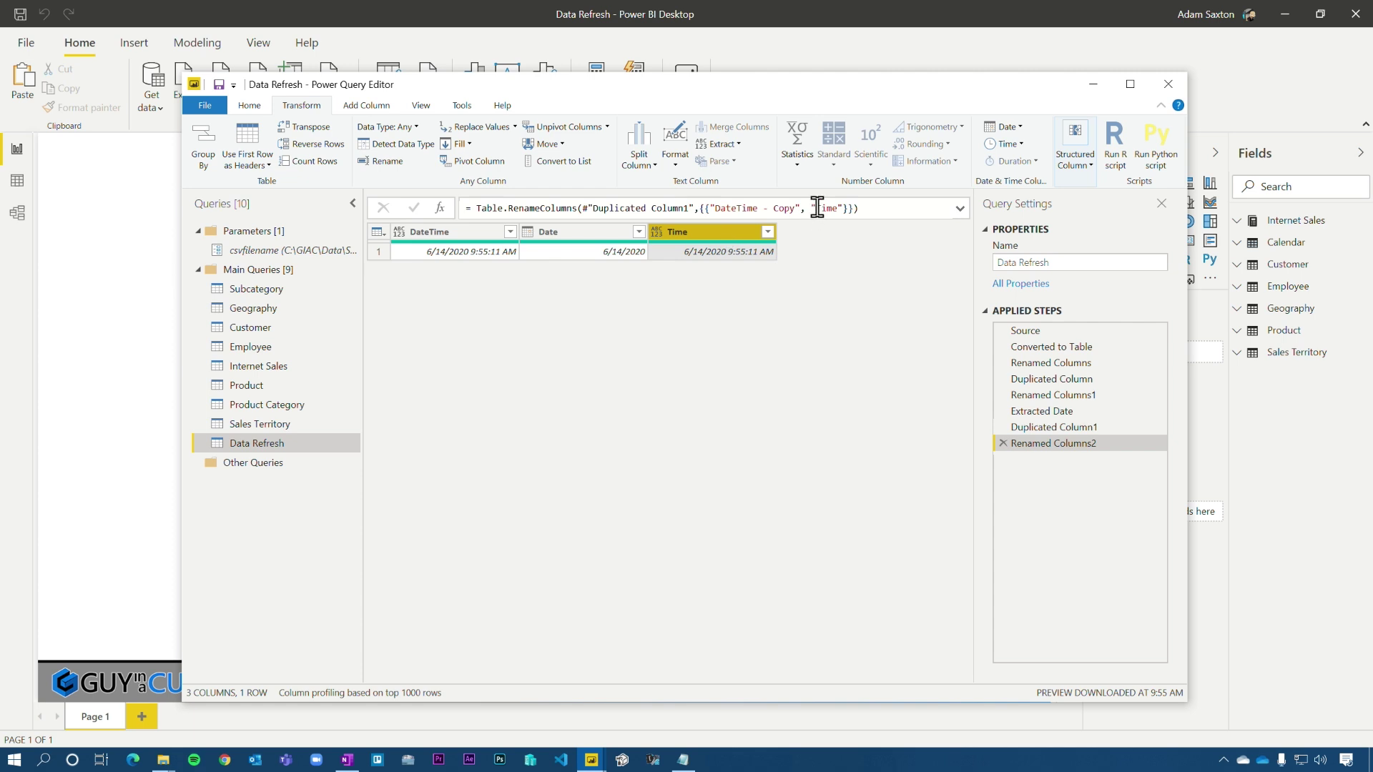
pyautogui.click(1013, 127)
pyautogui.click(1009, 127)
pyautogui.click(1008, 144)
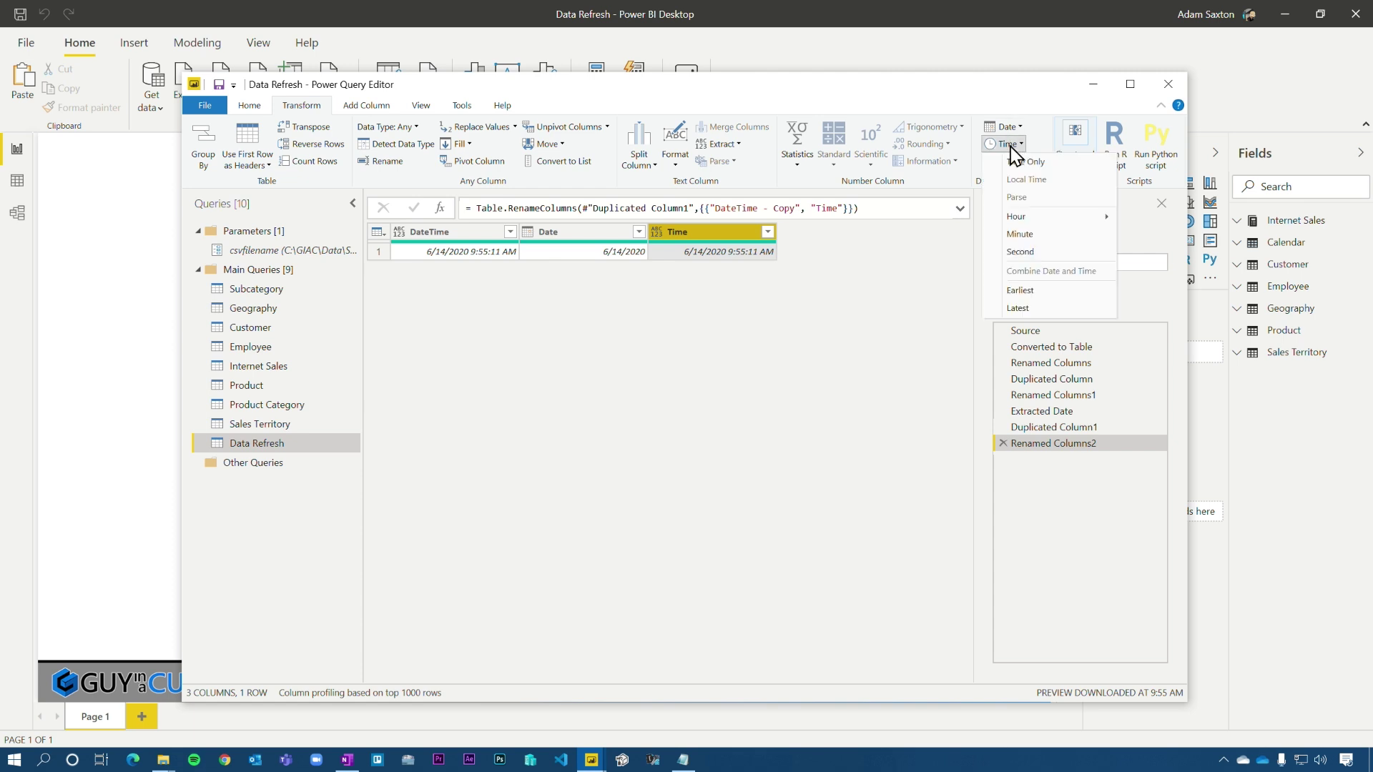
pyautogui.click(1042, 163)
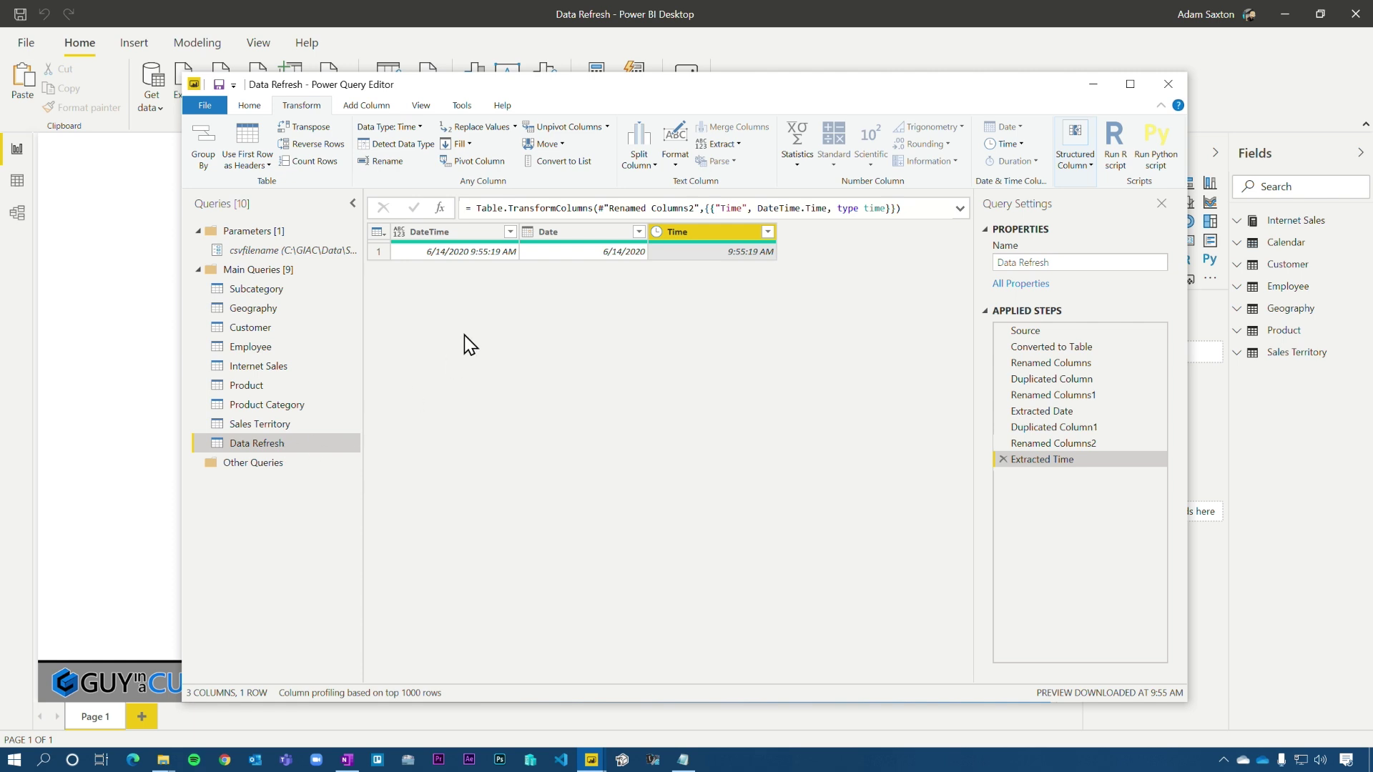
pyautogui.click(249, 108)
# Apply the query changes and show the Data Refresh DateTime field as a card.
pyautogui.click(203, 147)
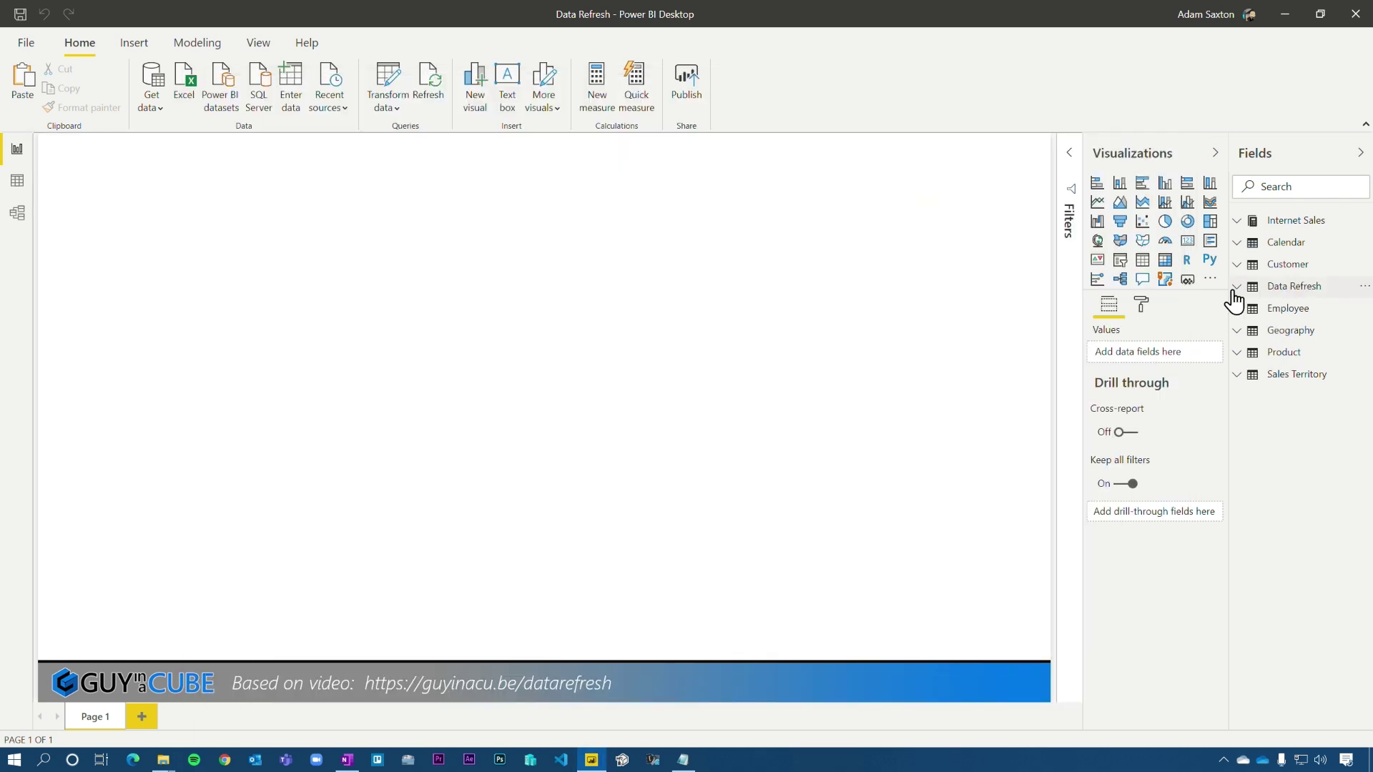
pyautogui.click(1236, 289)
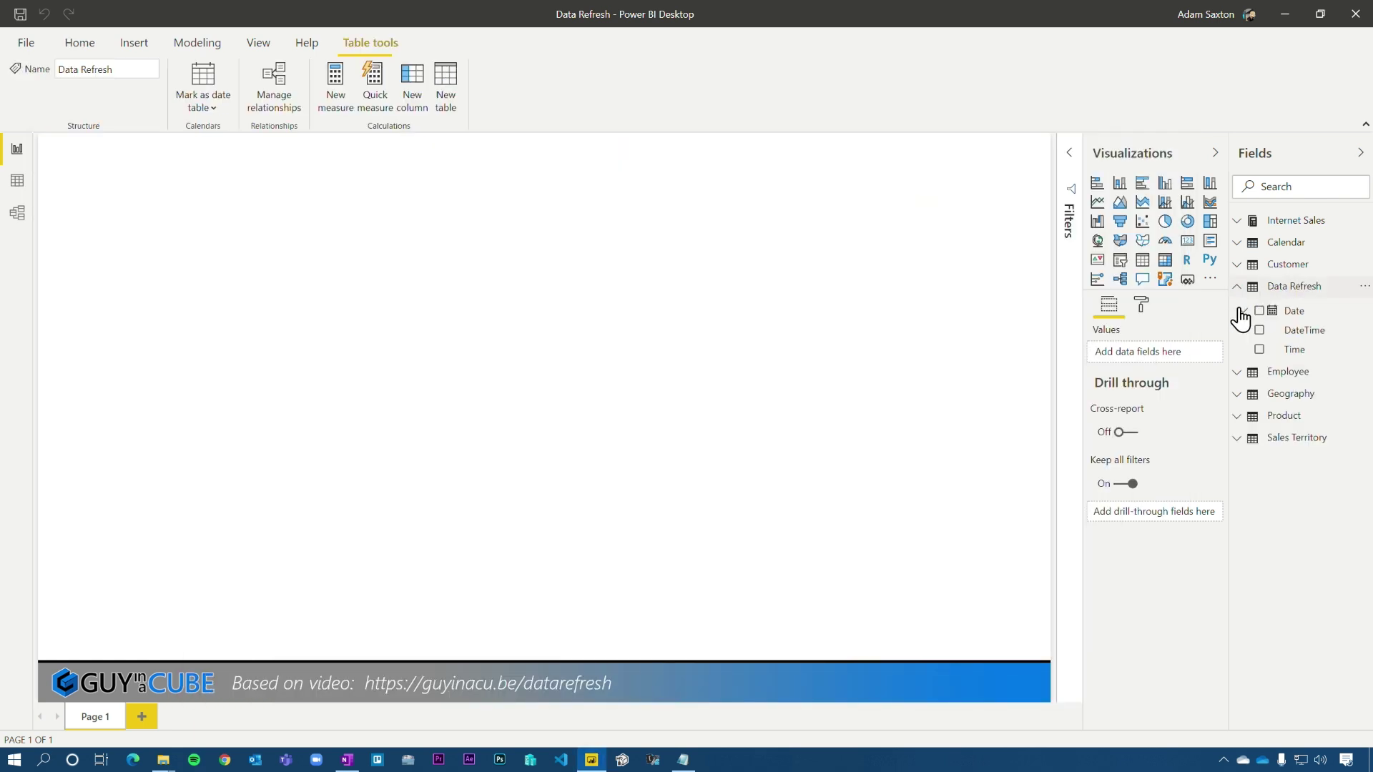
pyautogui.moveTo(1306, 339); pyautogui.dragTo(622, 358)
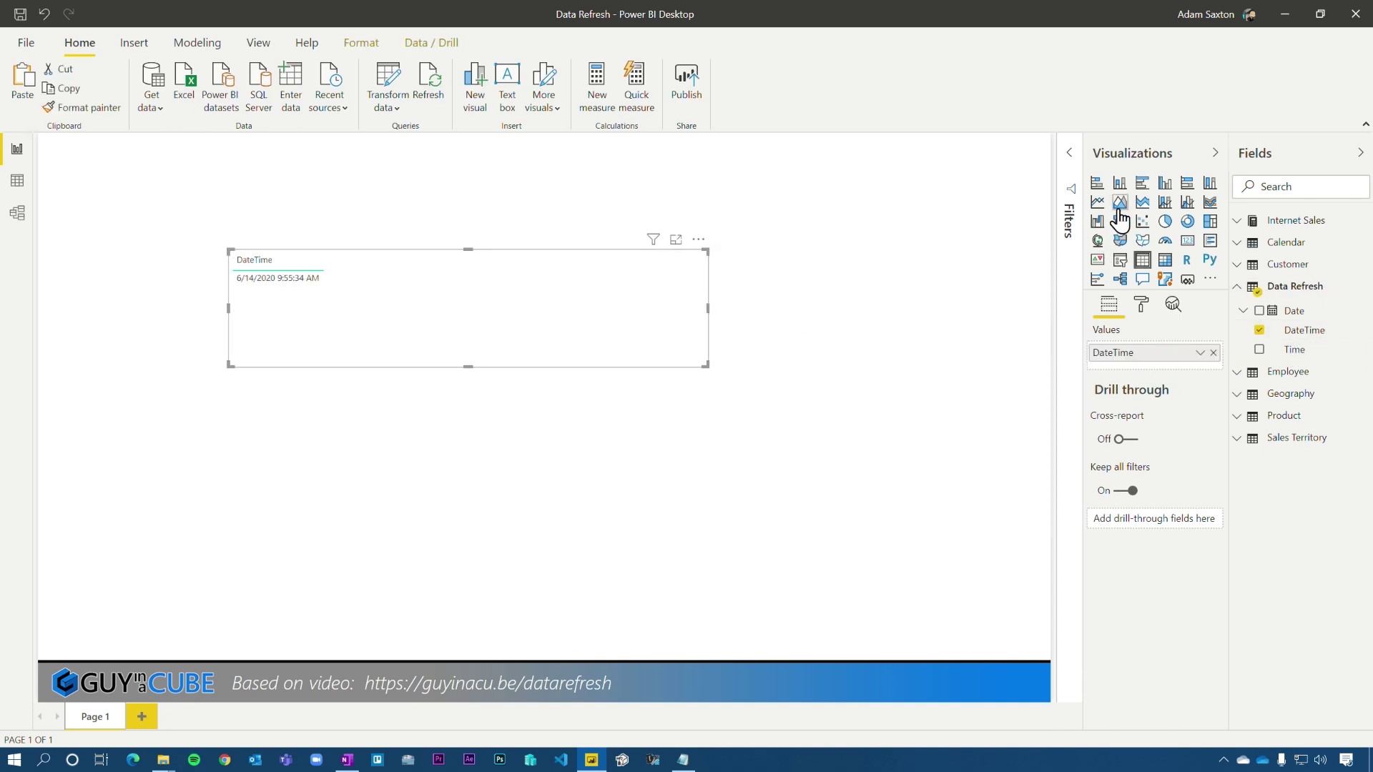
pyautogui.click(1143, 309)
pyautogui.click(1191, 244)
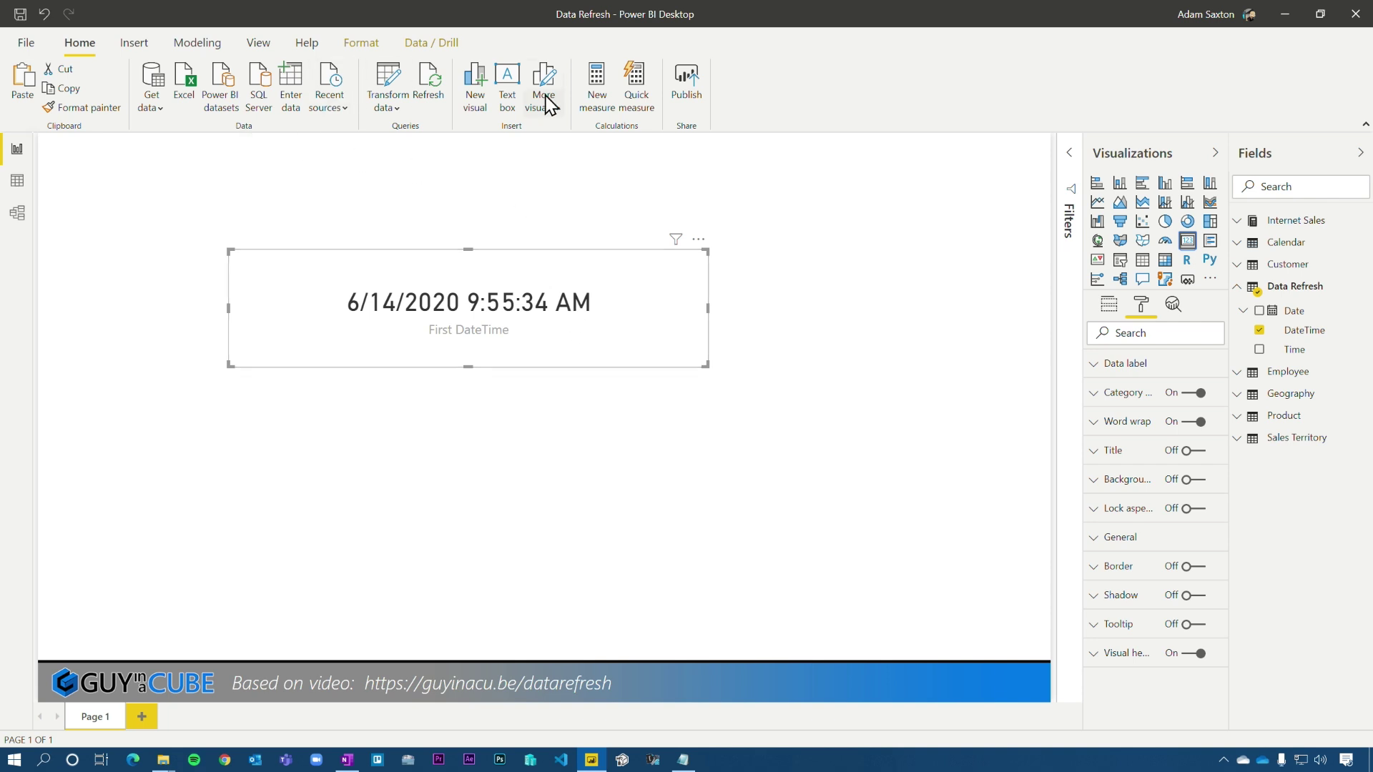
# Refresh the data so the card shows 9:56:22 AM, then switch to the model diagram.
pyautogui.click(429, 81)
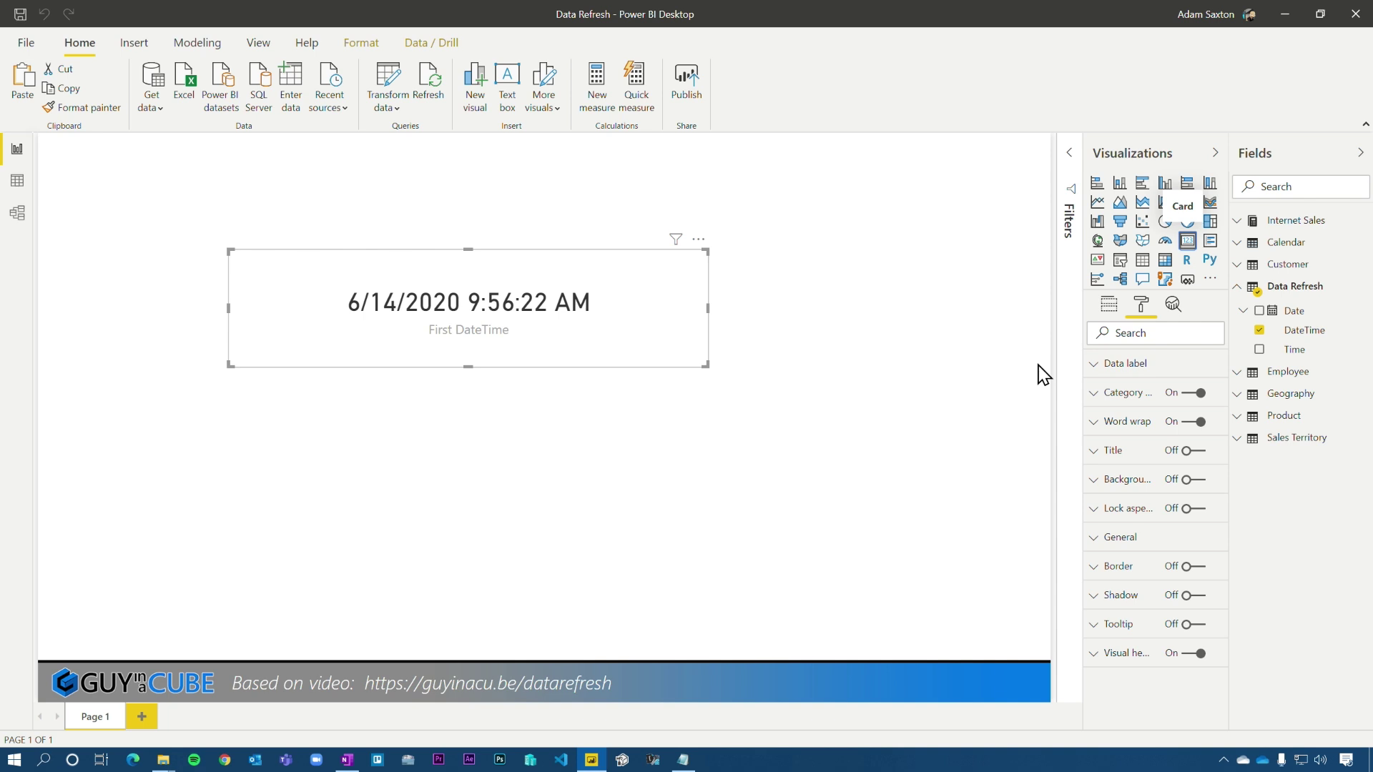
pyautogui.click(800, 435)
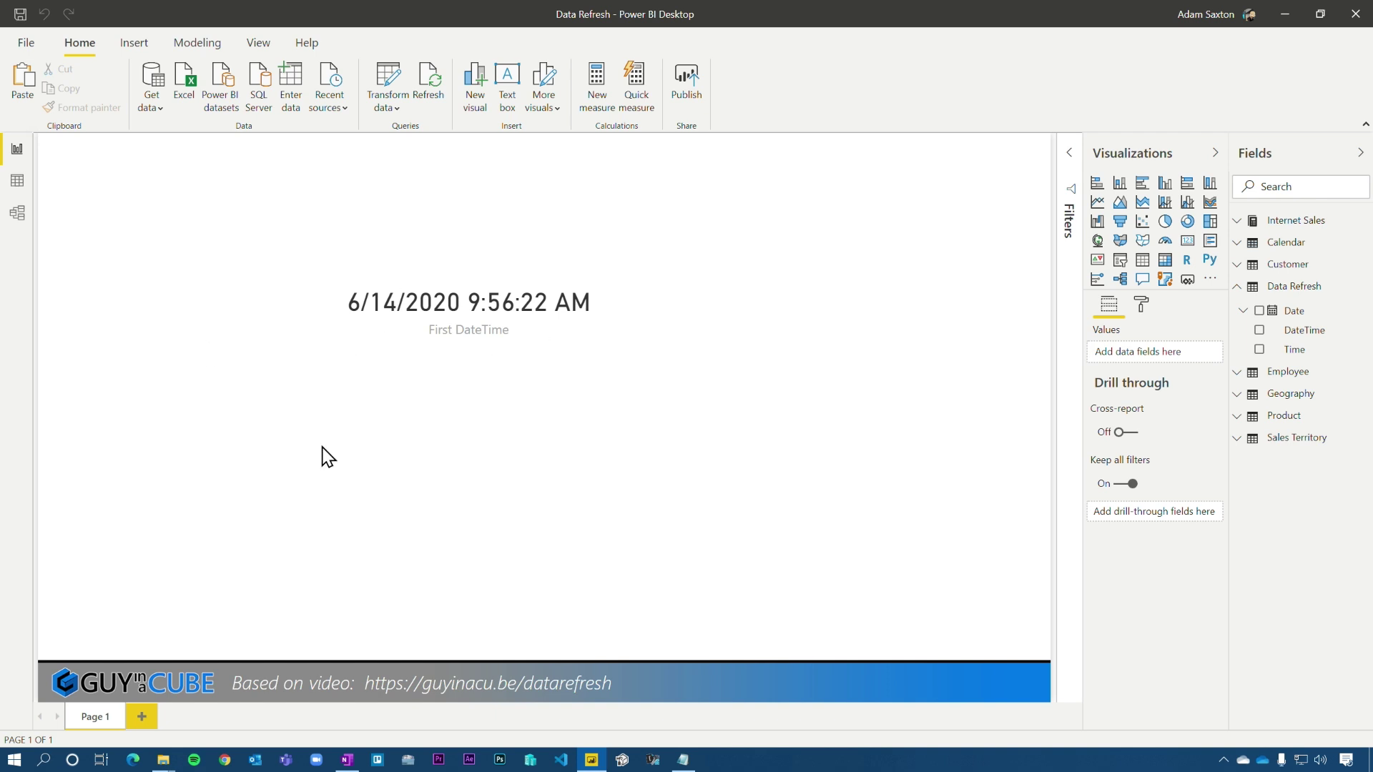
pyautogui.click(17, 213)
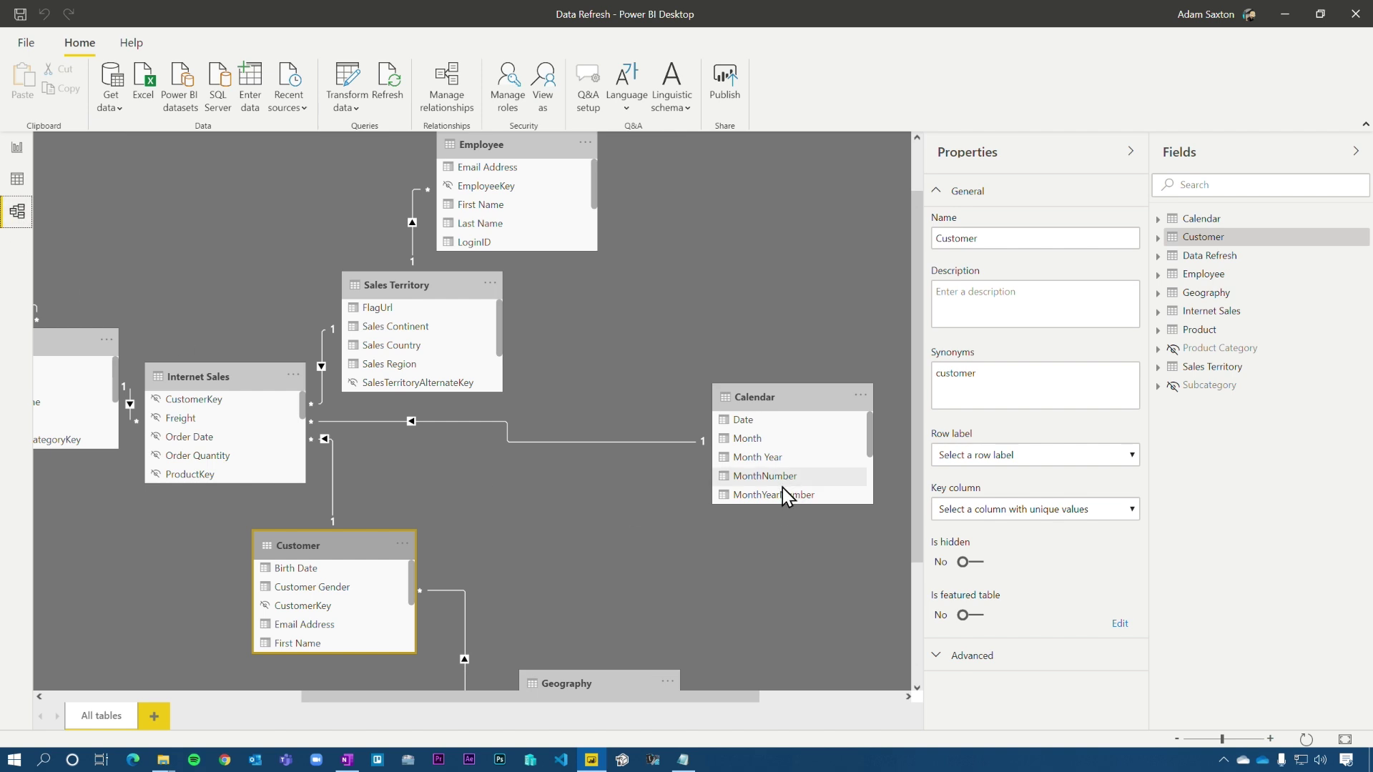
# Refresh only the Geography table's data and return to the report page.
pyautogui.rightClick(1205, 295)
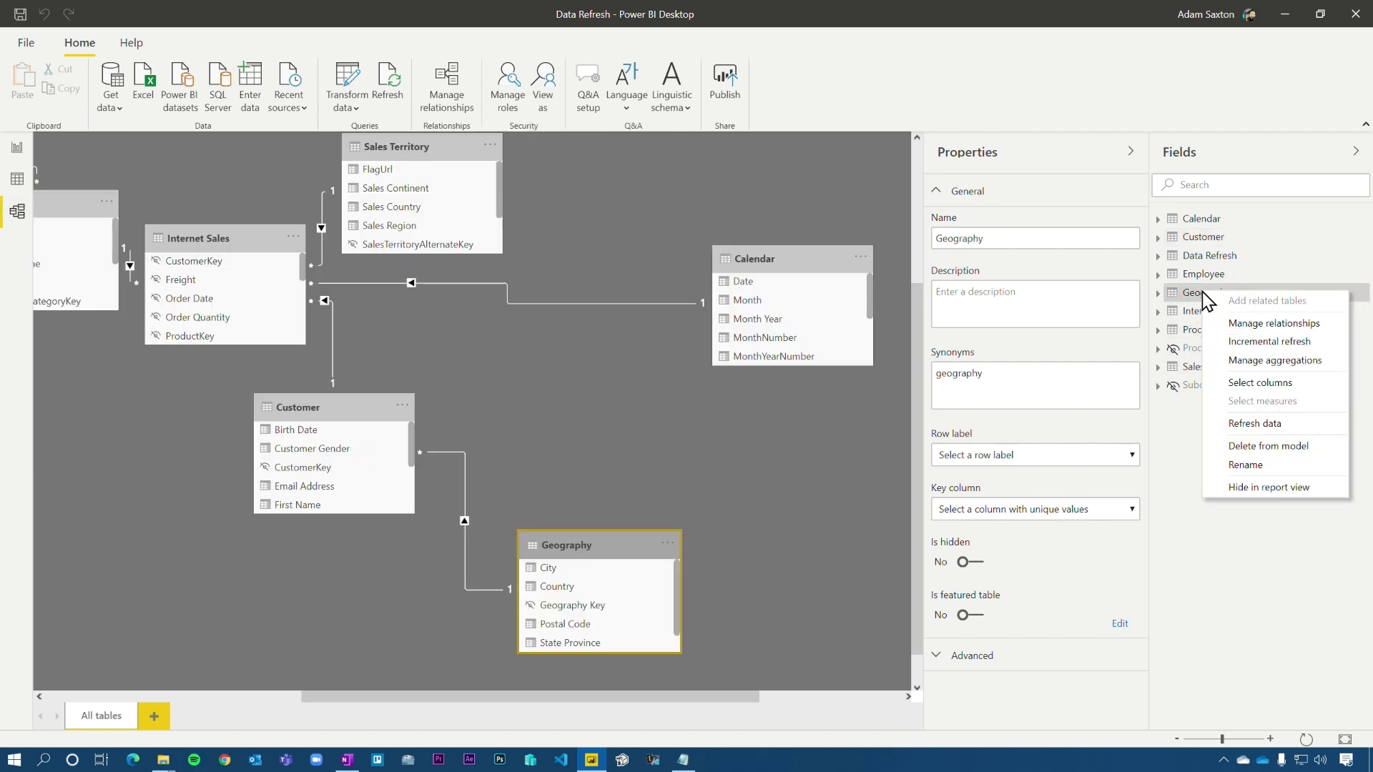
pyautogui.click(1271, 426)
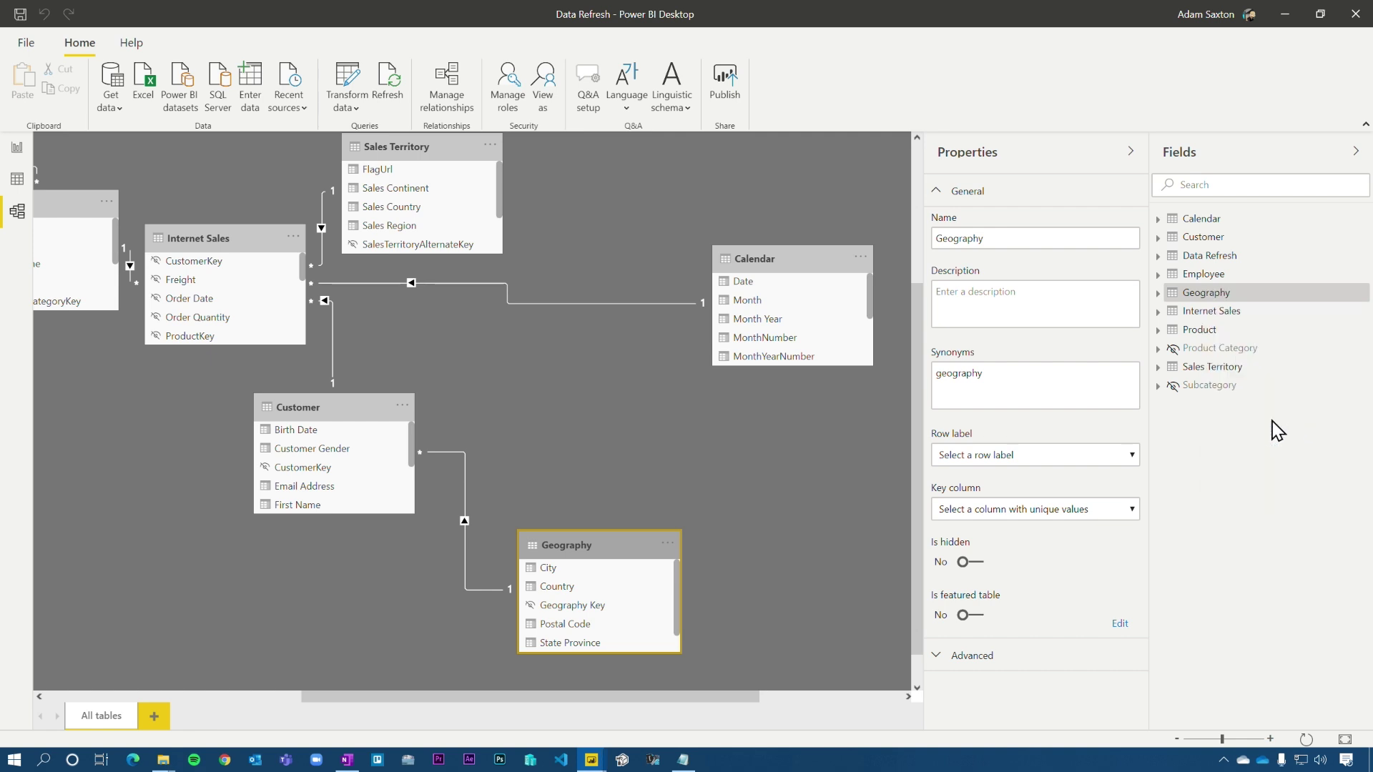
pyautogui.click(16, 148)
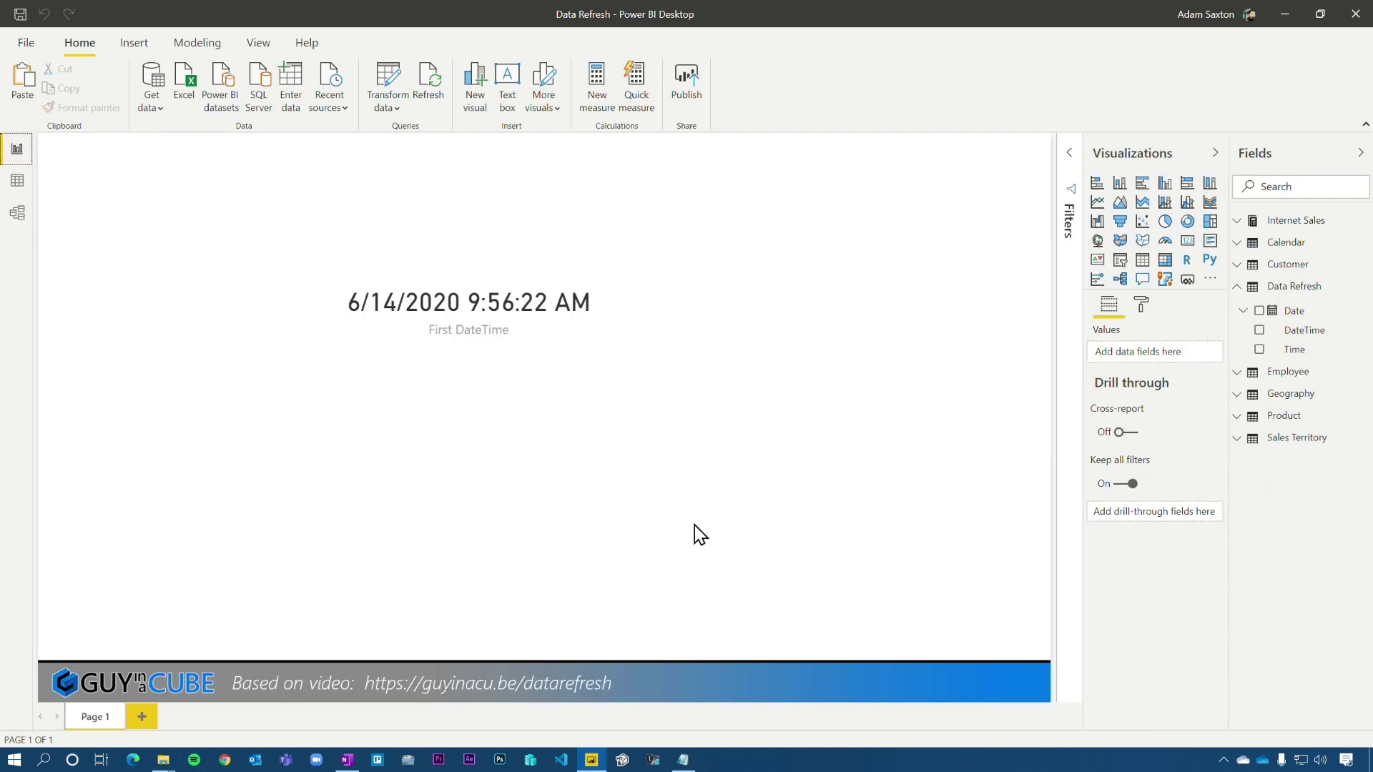